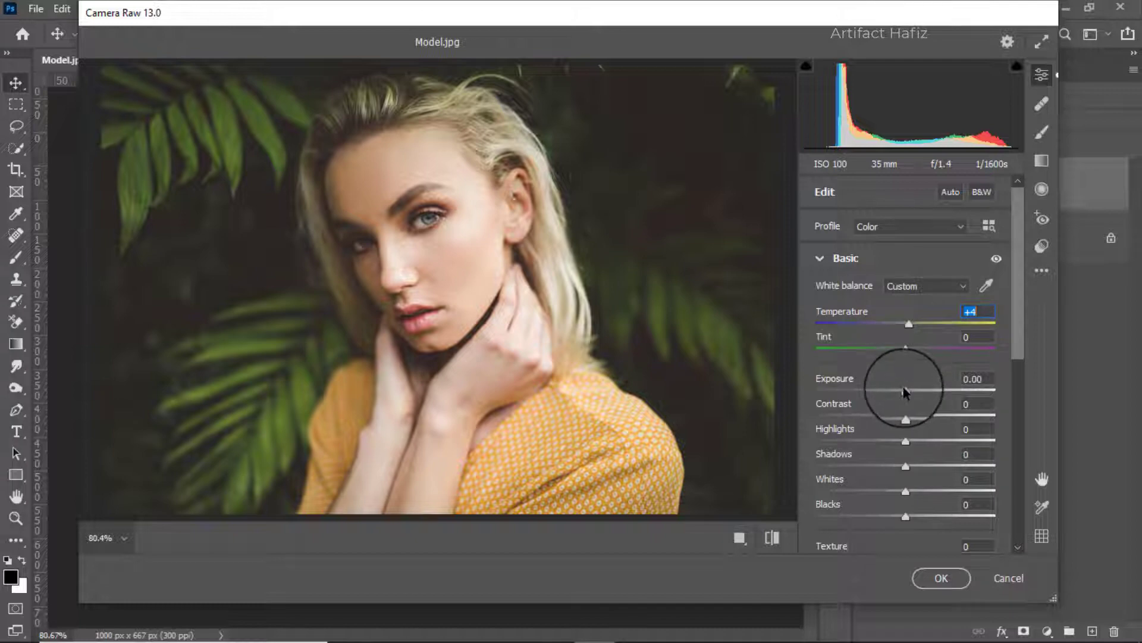
Set Exposure to -0.20, Highlights to -21, Shadows to -57, Whites to +24 and Blacks to -34
left_click_drag(906, 388, 900, 395)
left_click_drag(904, 442, 877, 517)
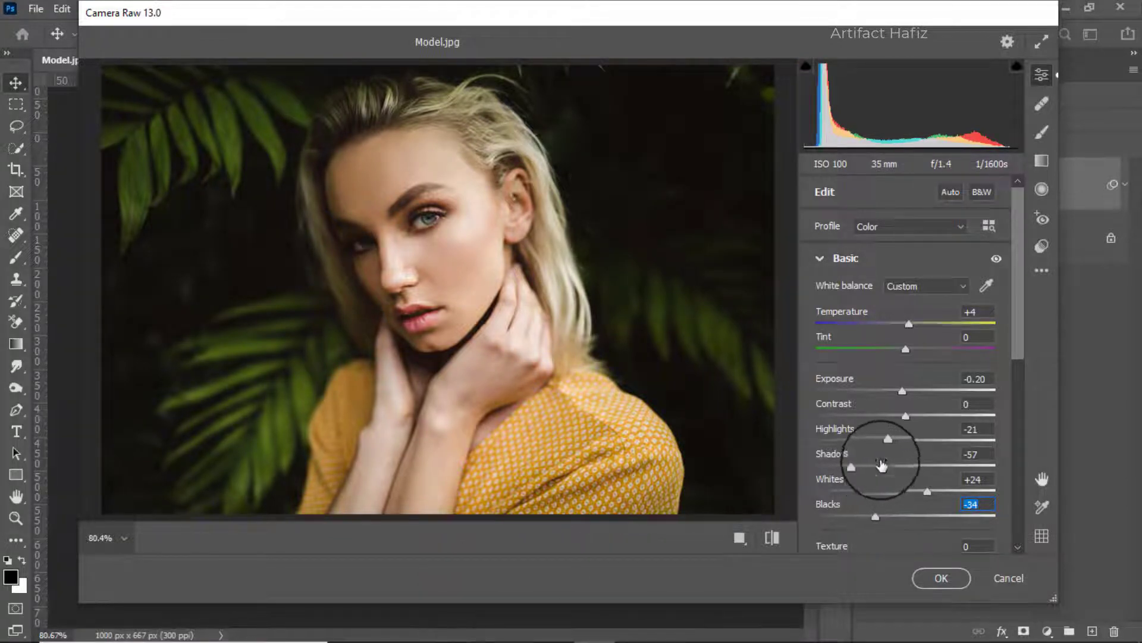
Set Texture to -7, Clarity to +3 and Dehaze to -3 in the Basic adjustments
scroll(880, 446, "down", 3)
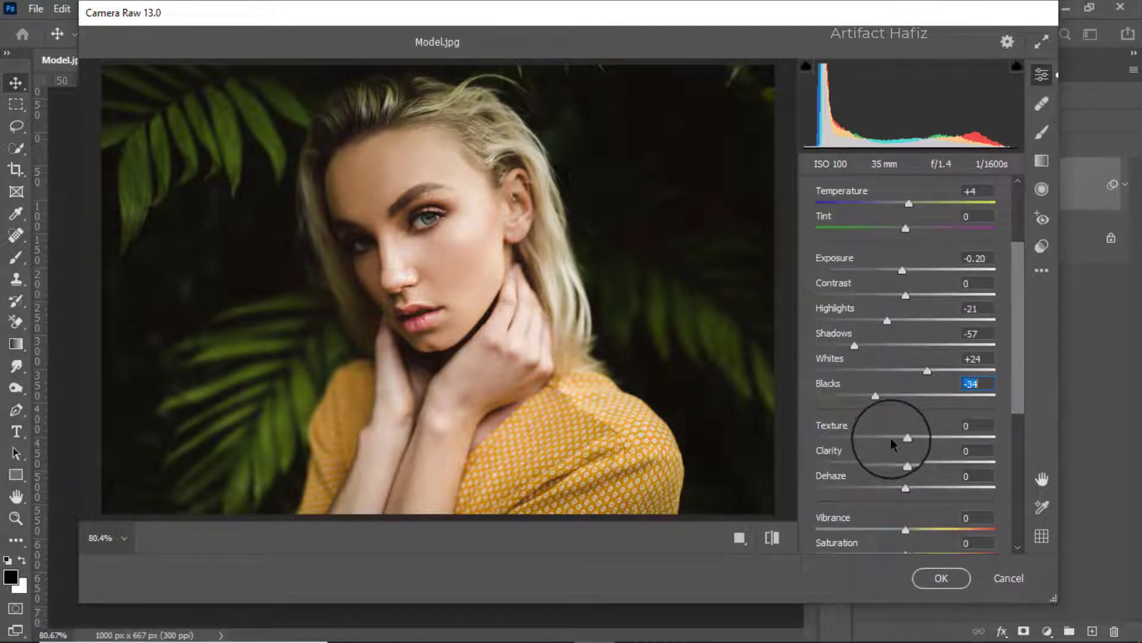
left_click_drag(904, 438, 908, 466)
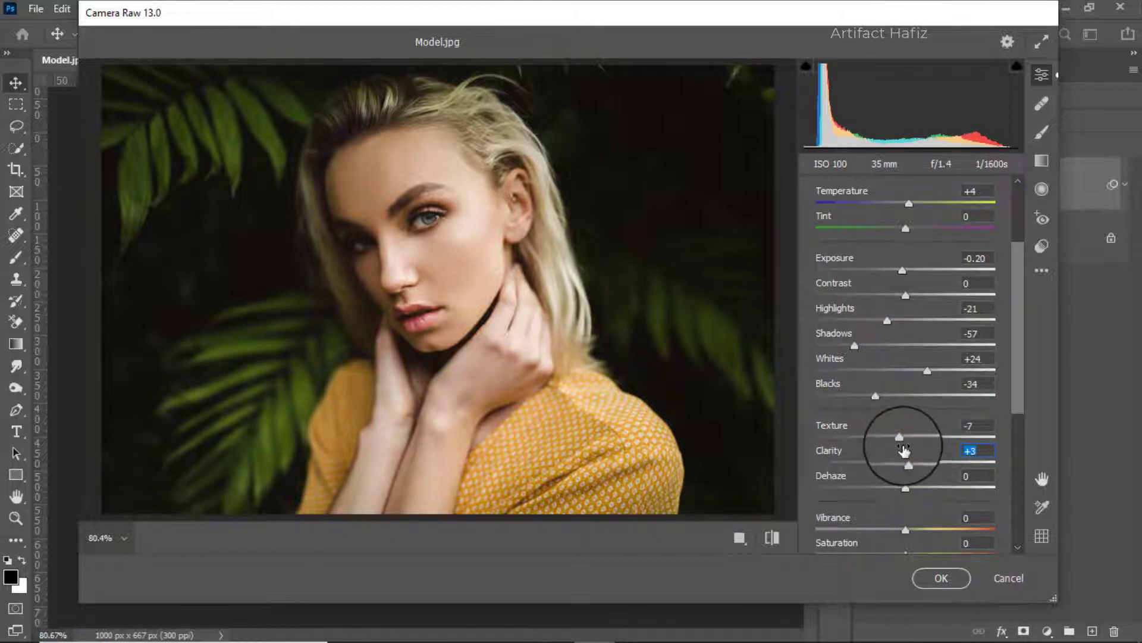
scroll(905, 443, "down", 3)
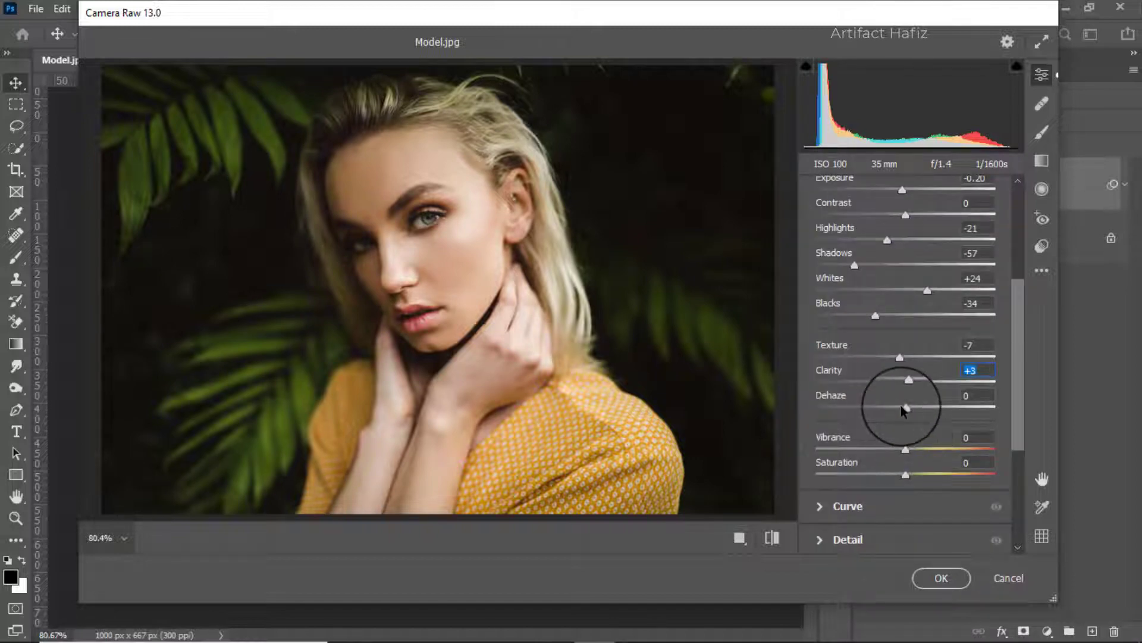
mouse_move(905, 411)
left_mouse_down()
mouse_move(931, 411)
mouse_move(905, 413)
left_mouse_up()
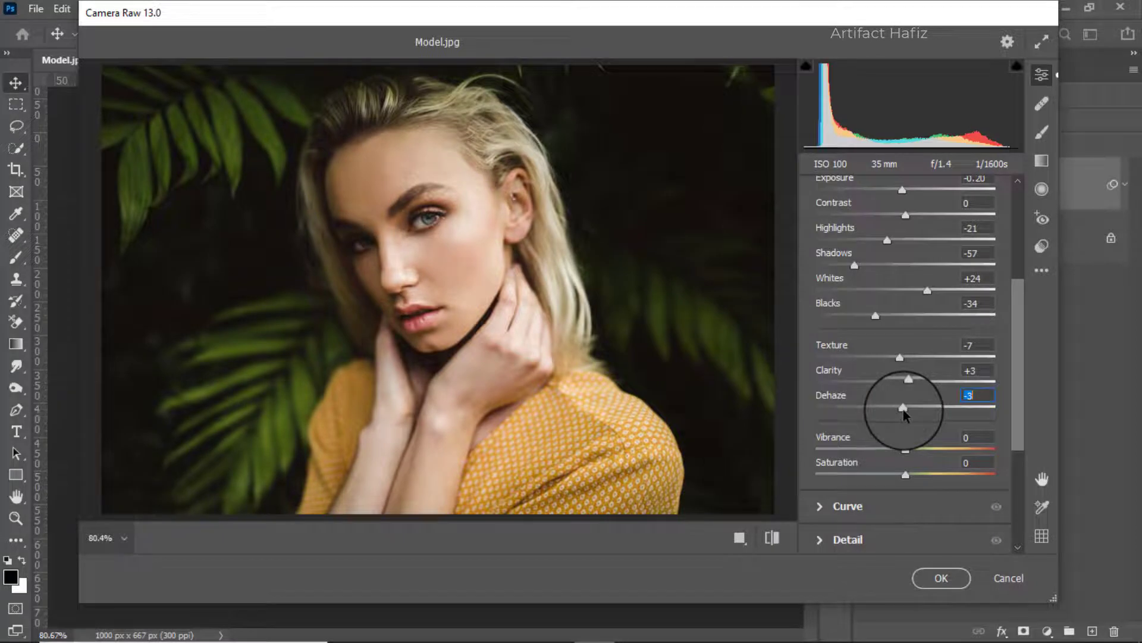
Add two points to the main RGB curve: input 65, output 59 in the shadows and input 189, output 191 in the highlights
scroll(919, 449, "down", 2)
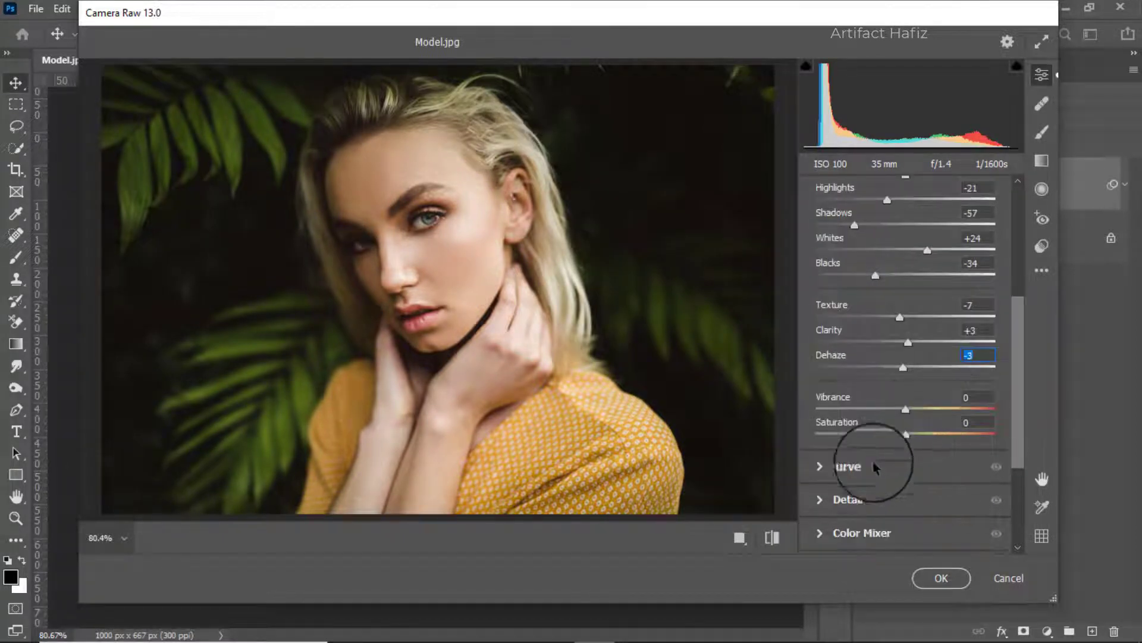
left_click(844, 466)
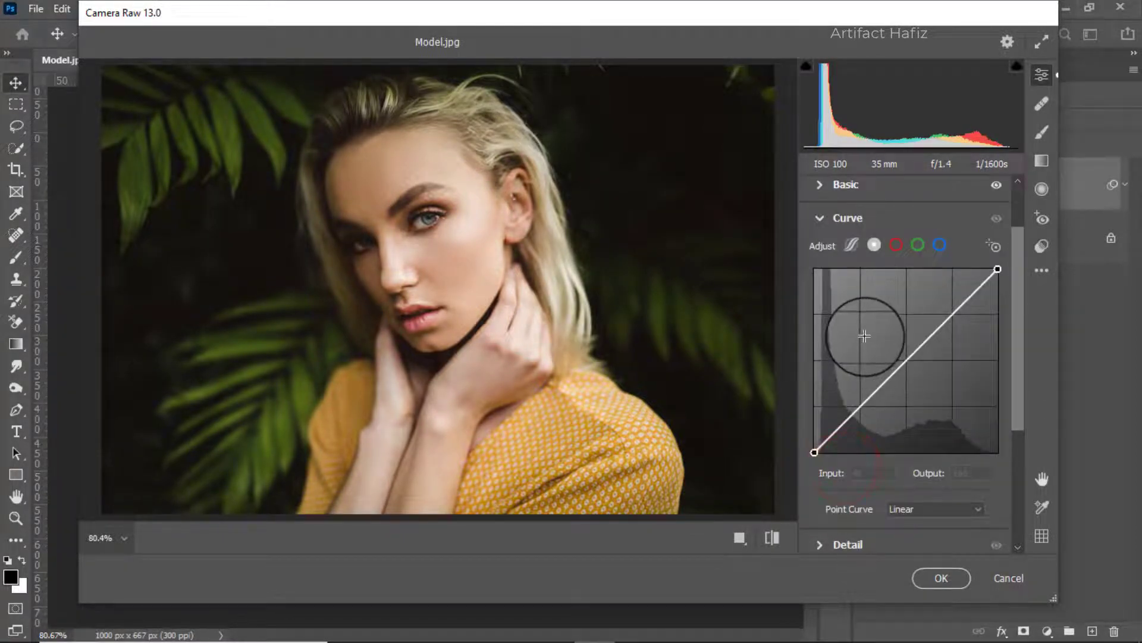
left_click(861, 410)
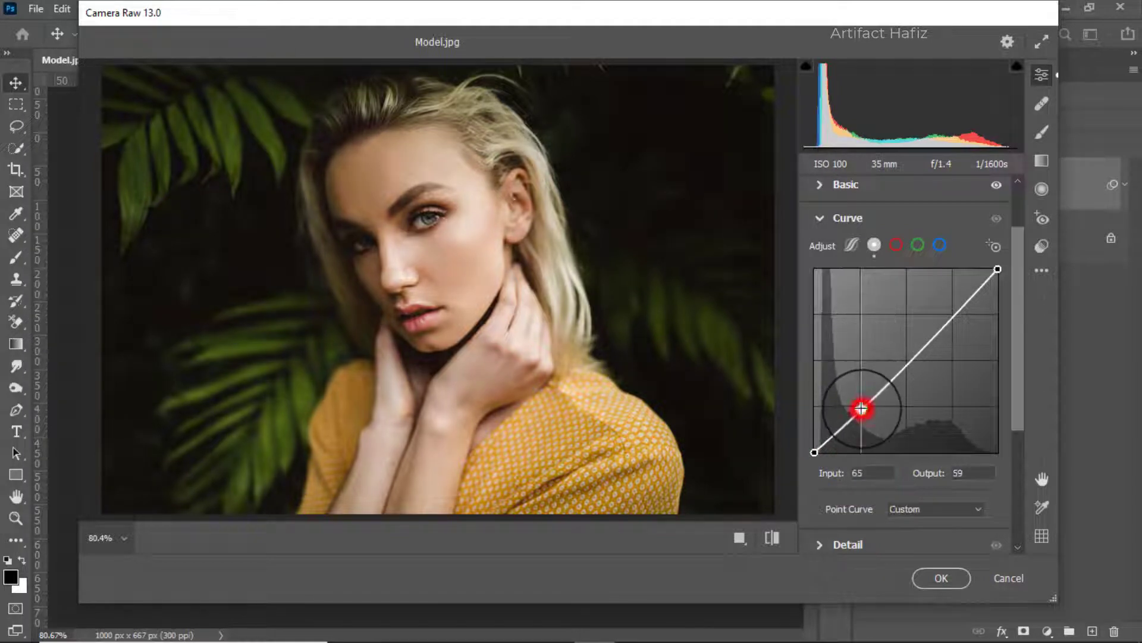
left_click(950, 314)
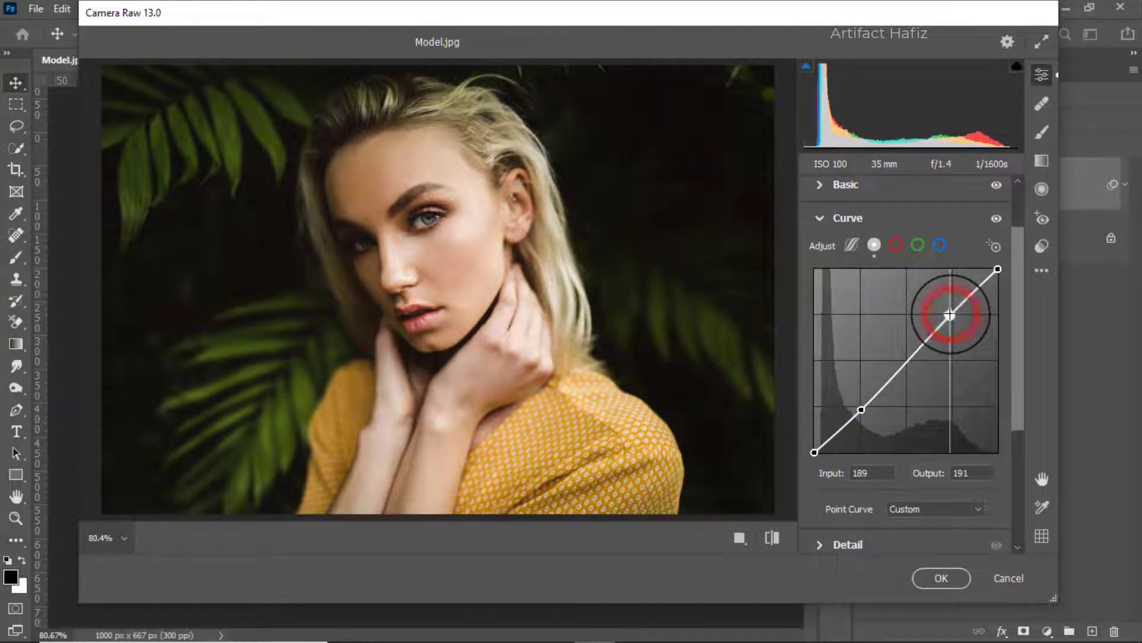
On the blue channel curve, raise the black point to output 10 and add points at input 66, output 63 and input 192, output 195
left_click(940, 245)
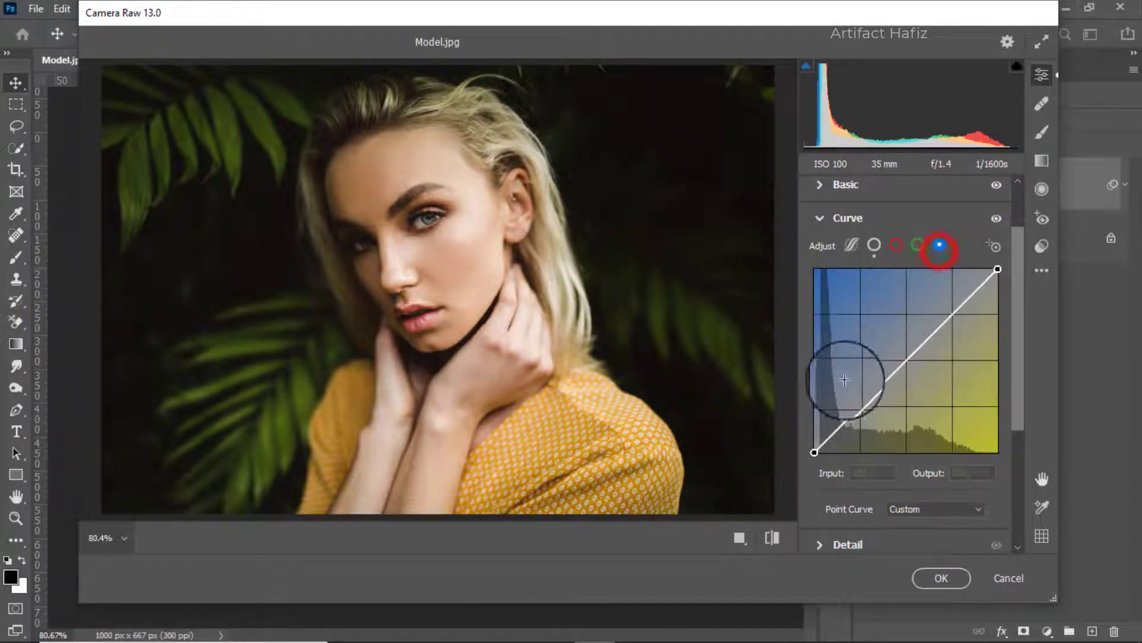
left_click_drag(814, 451, 815, 446)
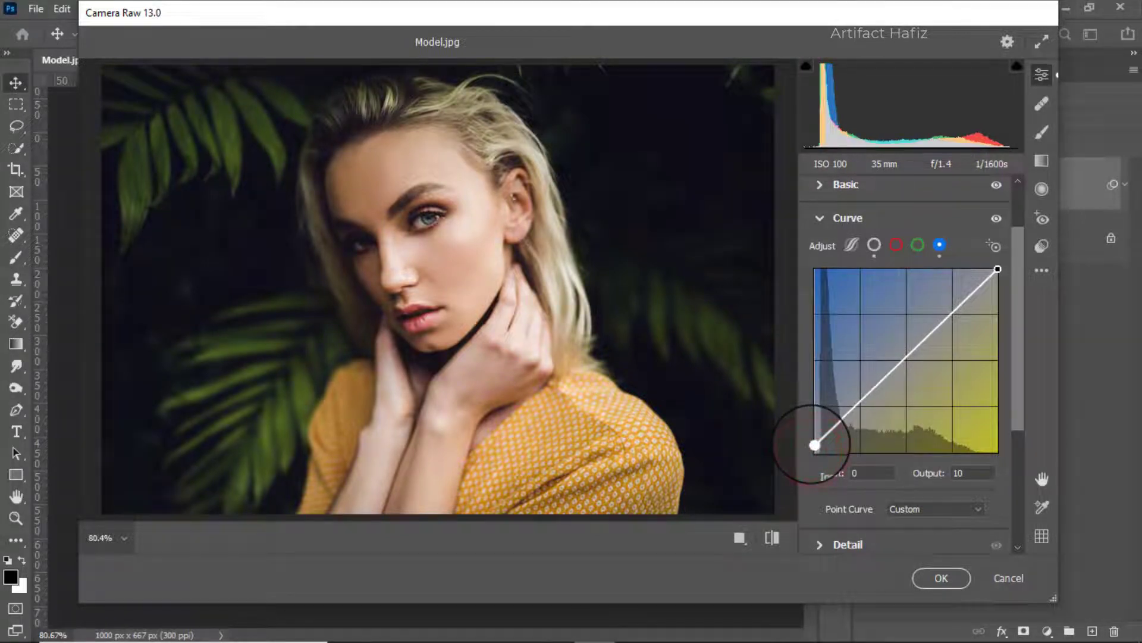
left_click_drag(860, 401, 862, 407)
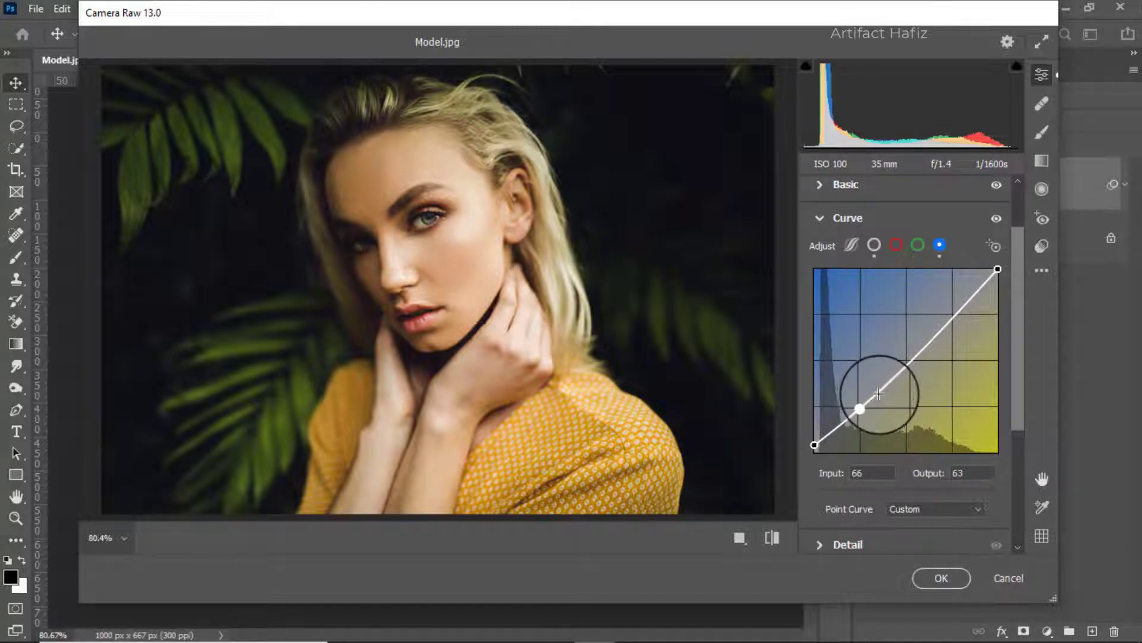
scroll(879, 391, "down", 1)
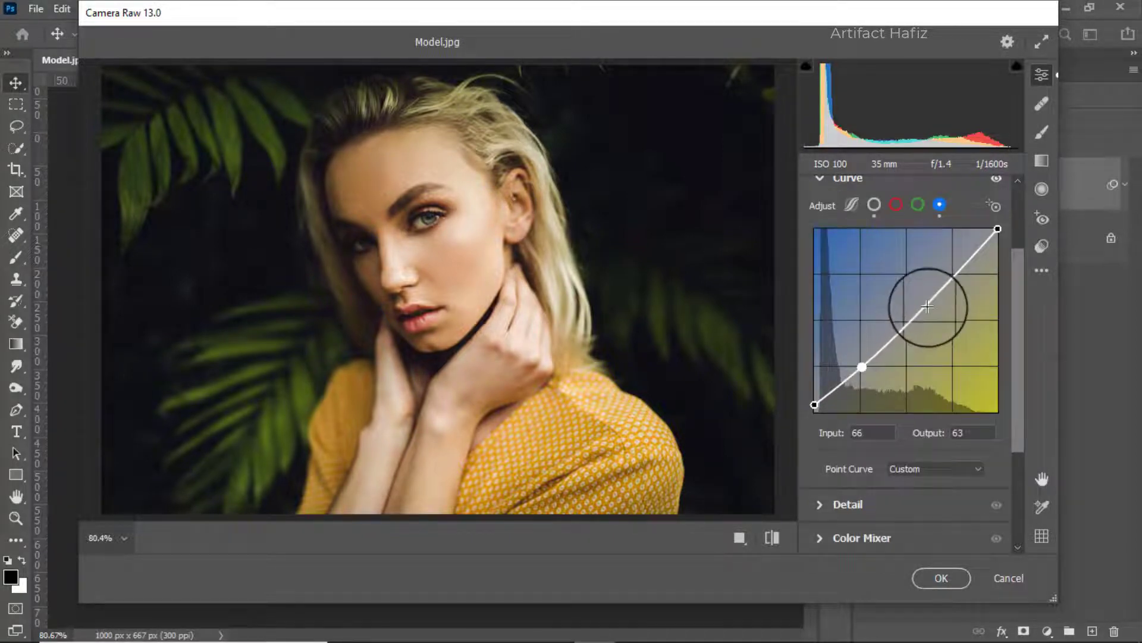
mouse_move(955, 277)
left_mouse_down()
mouse_move(949, 261)
mouse_move(952, 273)
left_mouse_up()
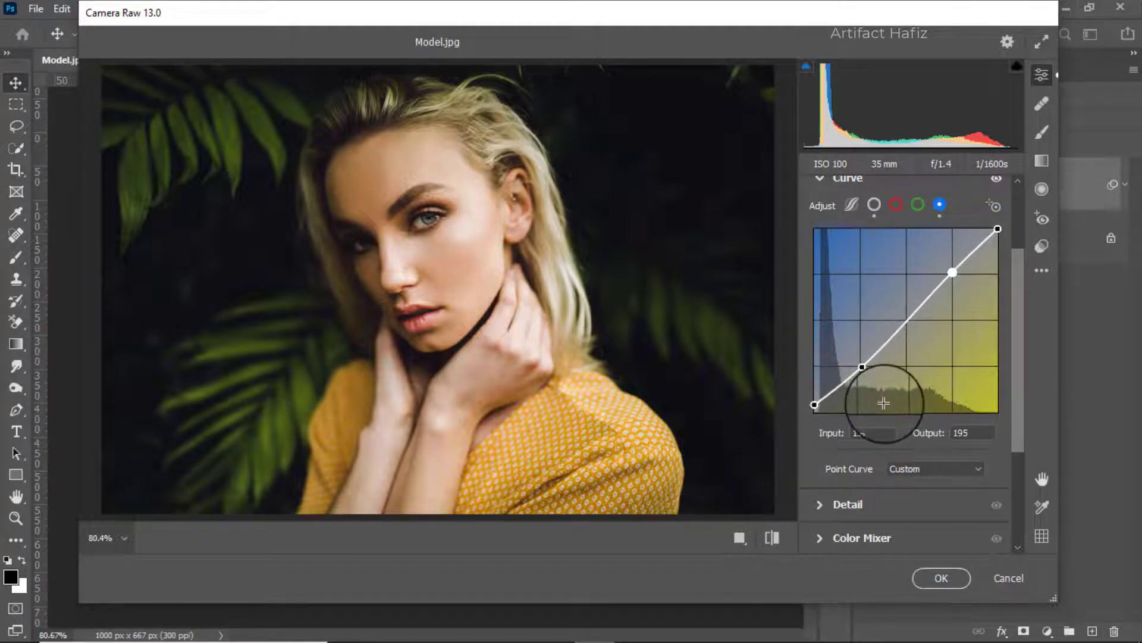
Add a midtone point to the blue channel curve at input 129, output 126
scroll(886, 399, "up", 1)
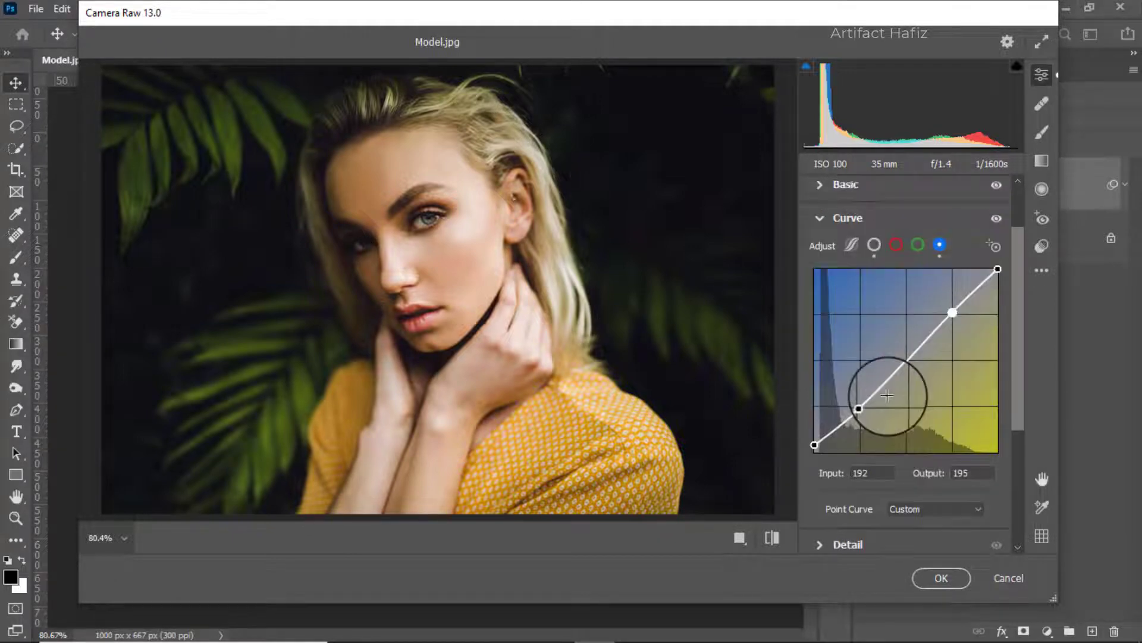
scroll(887, 395, "down", 2)
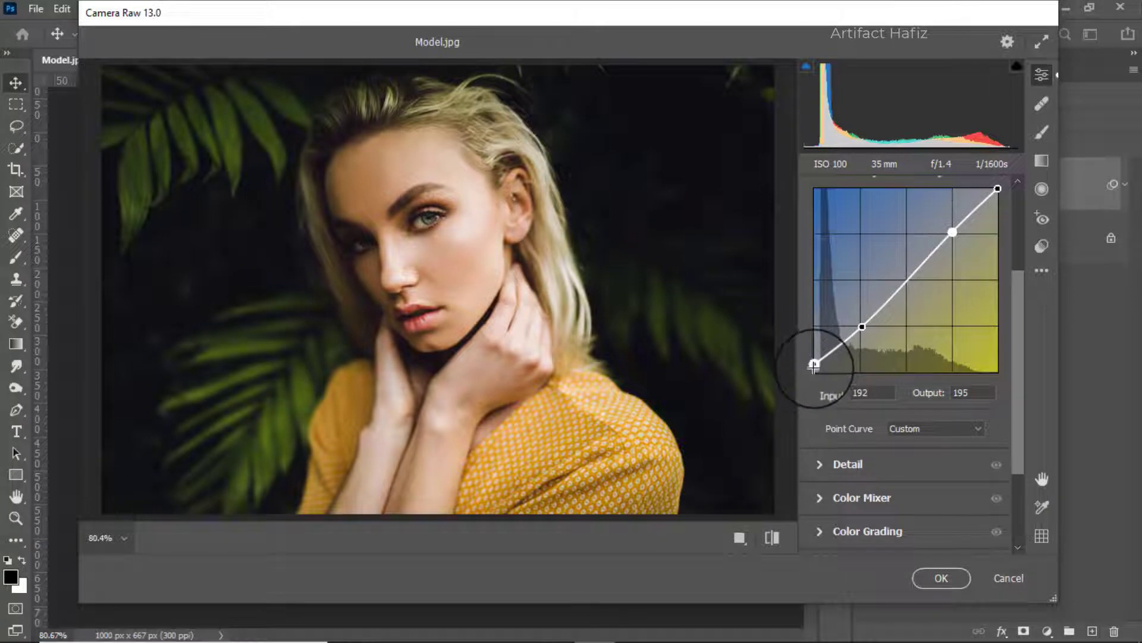
left_click(907, 283)
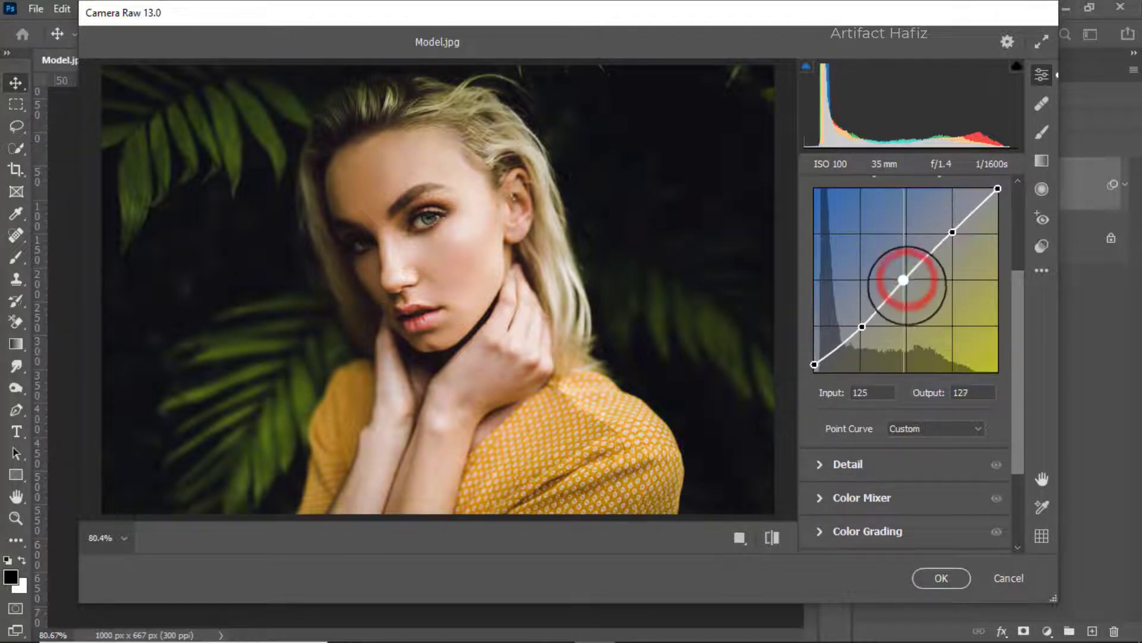
left_click_drag(906, 283, 907, 281)
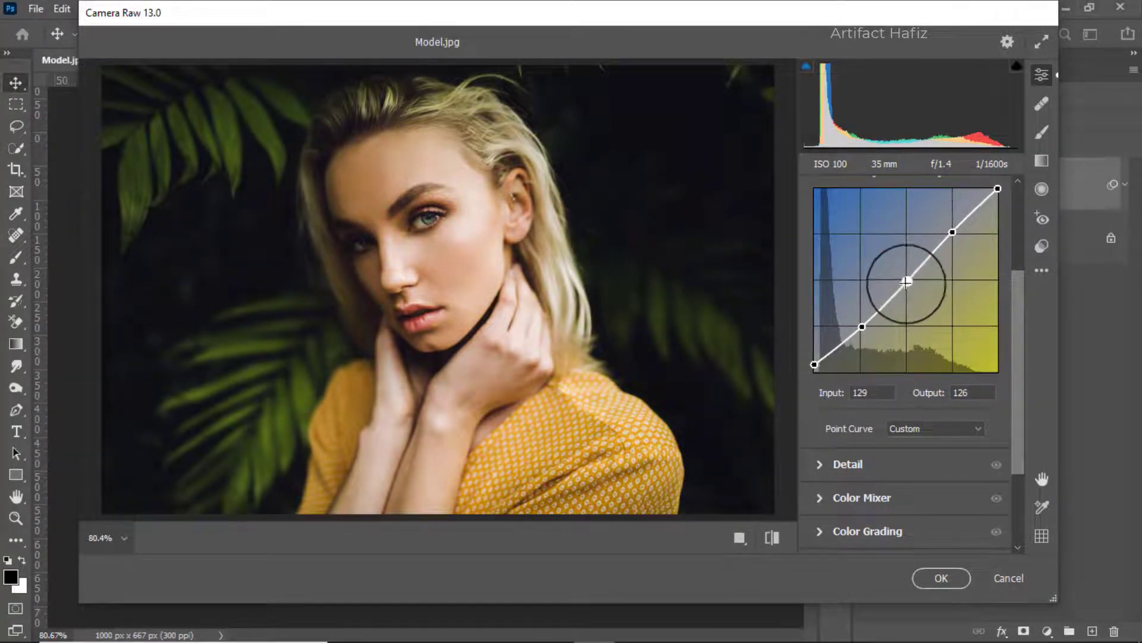
Set the Detail adjustments to Sharpening 6, Noise Reduction 8 and Color Noise Reduction 35
scroll(845, 416, "down", 1)
left_click(841, 424)
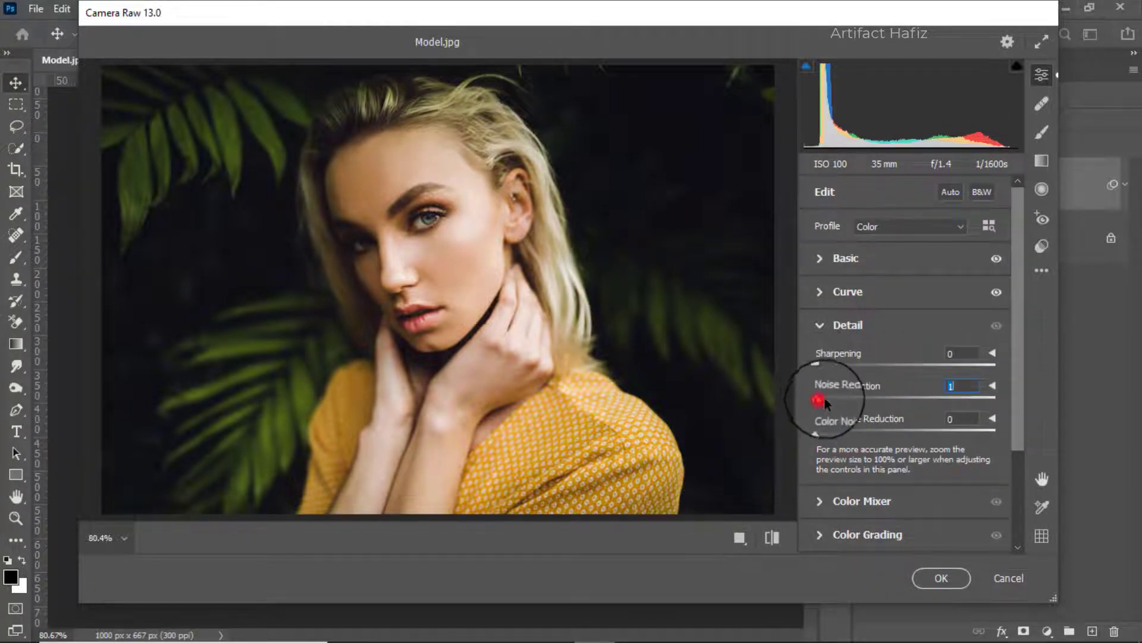
mouse_move(825, 400)
left_mouse_down()
mouse_move(909, 392)
mouse_move(837, 397)
left_mouse_up()
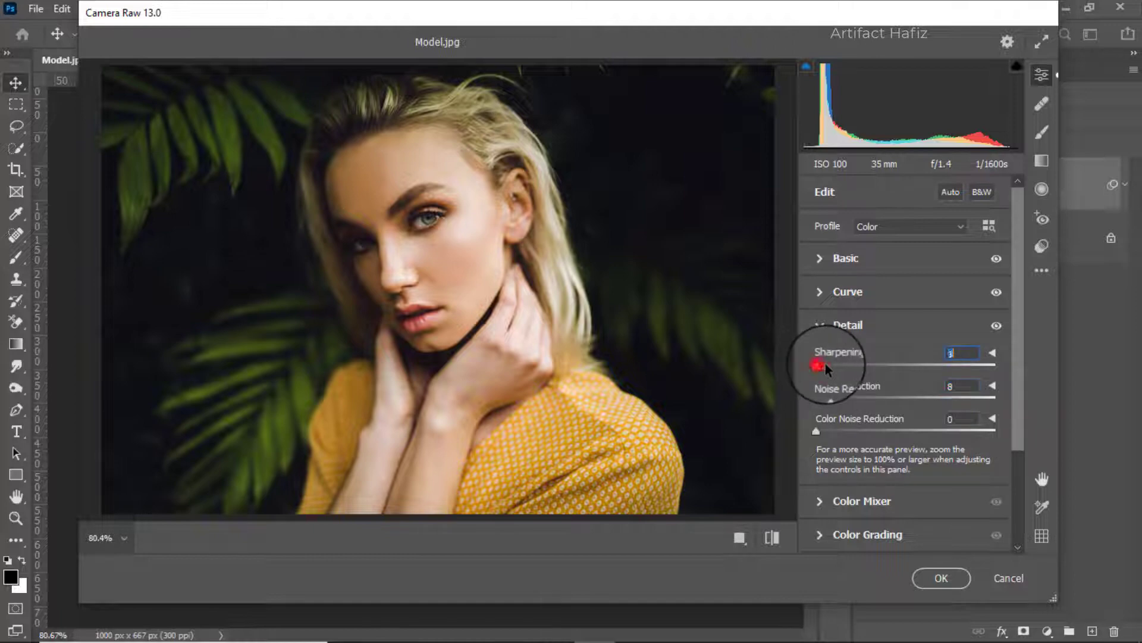
left_click_drag(826, 363, 828, 364)
left_click_drag(816, 430, 879, 443)
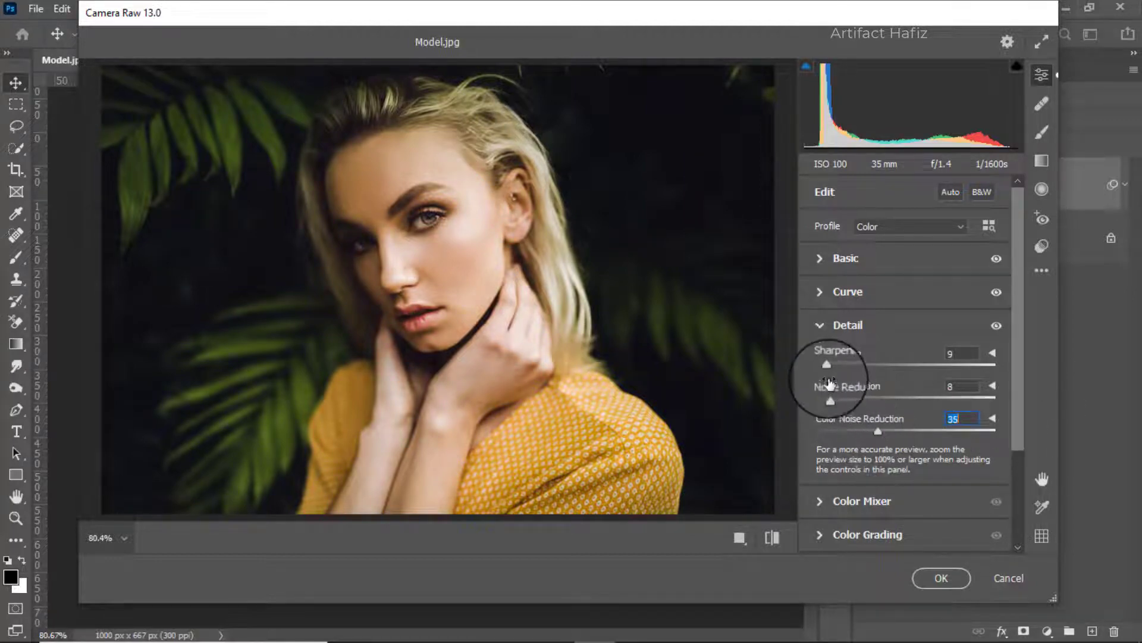
left_click_drag(826, 369, 824, 367)
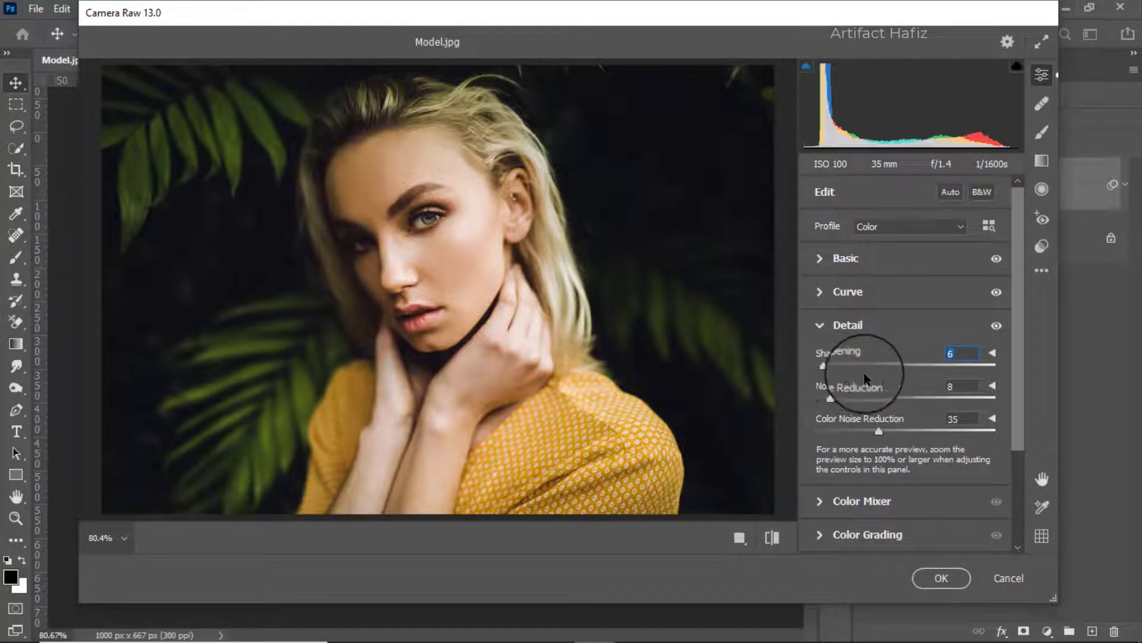
In the Color Mixer, set saturation to Reds +45, Yellows -49, Greens -75 and Aquas +15, and raise Blues slightly
scroll(866, 378, "down", 2)
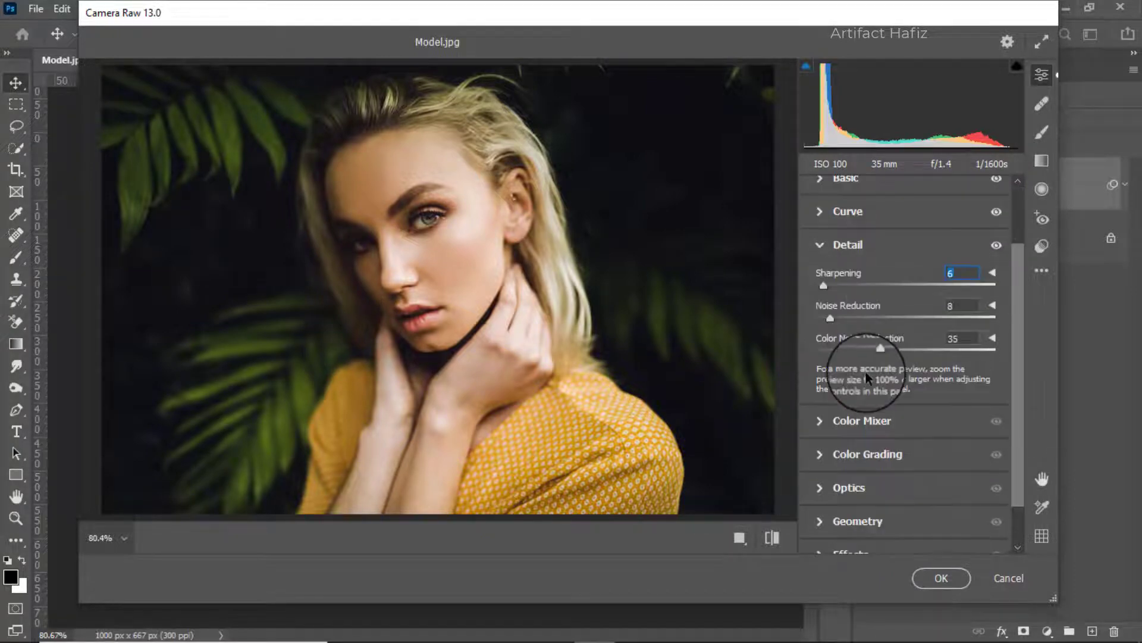
left_click(831, 423)
left_click(869, 281)
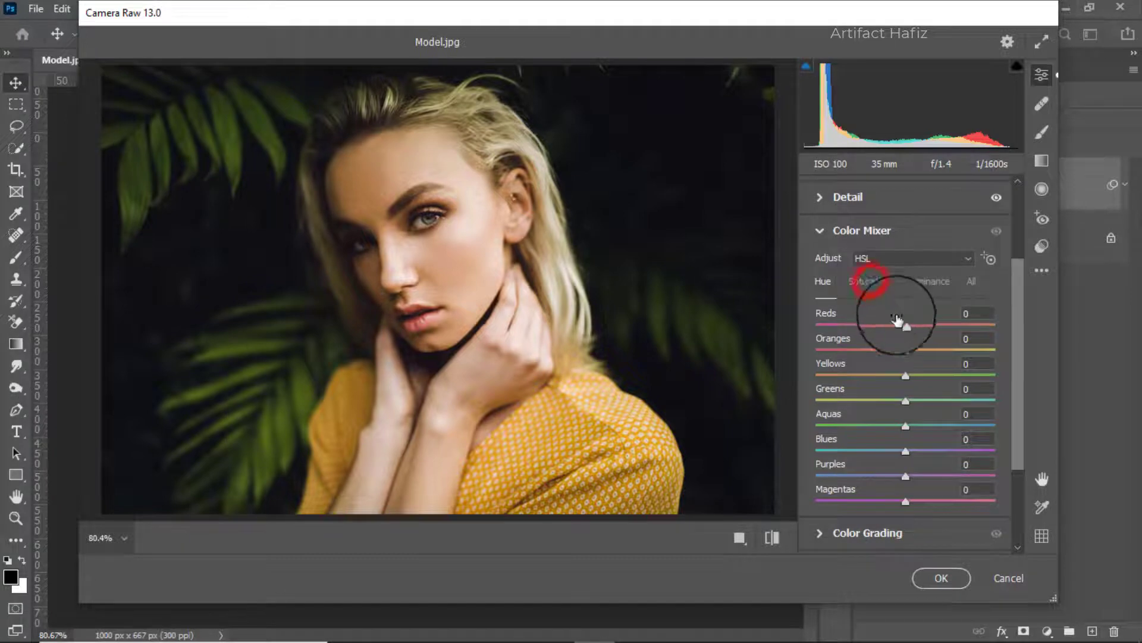
left_click_drag(906, 326, 947, 329)
left_click_drag(906, 376, 833, 376)
left_click_drag(905, 401, 840, 400)
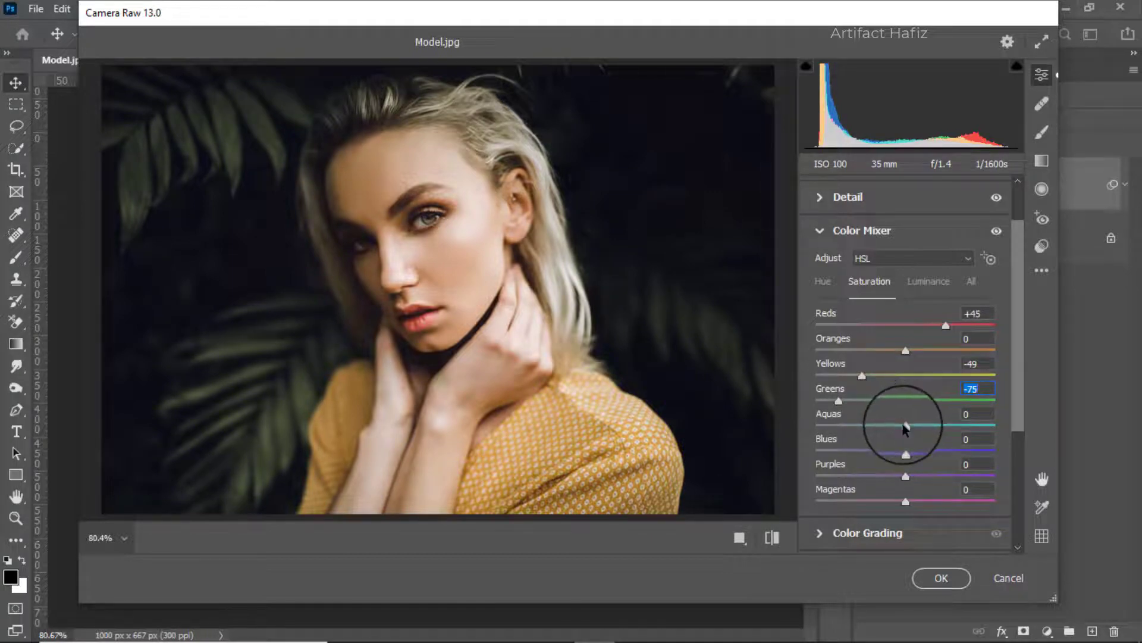
left_click_drag(903, 426, 915, 451)
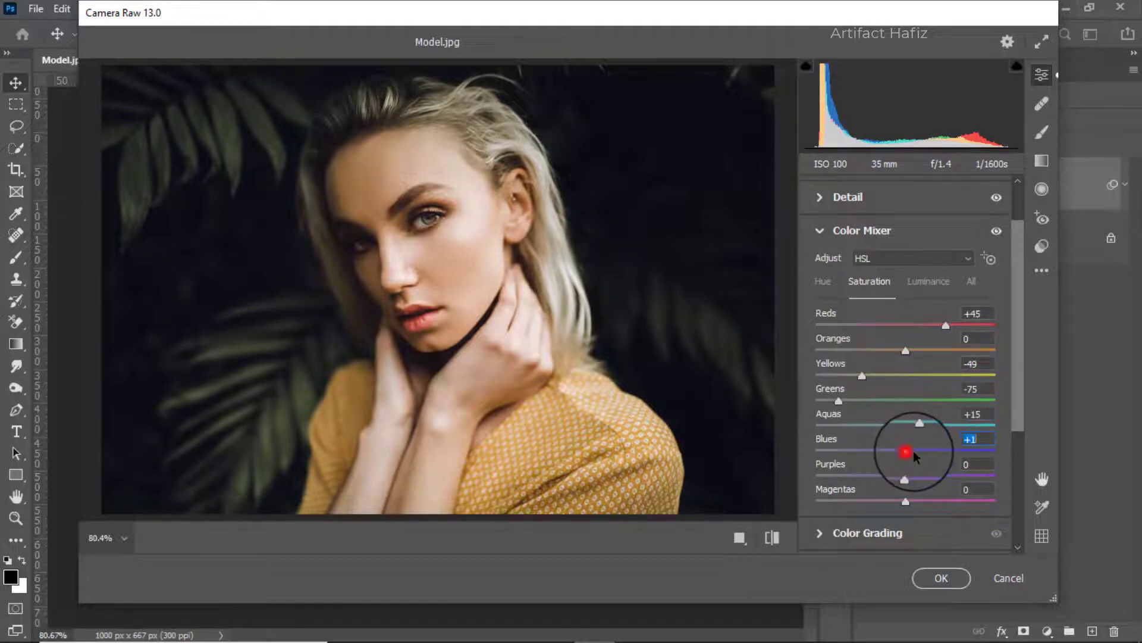
Set the Color Mixer luminance of Greens to +100 and Yellows to -36
left_click(916, 280)
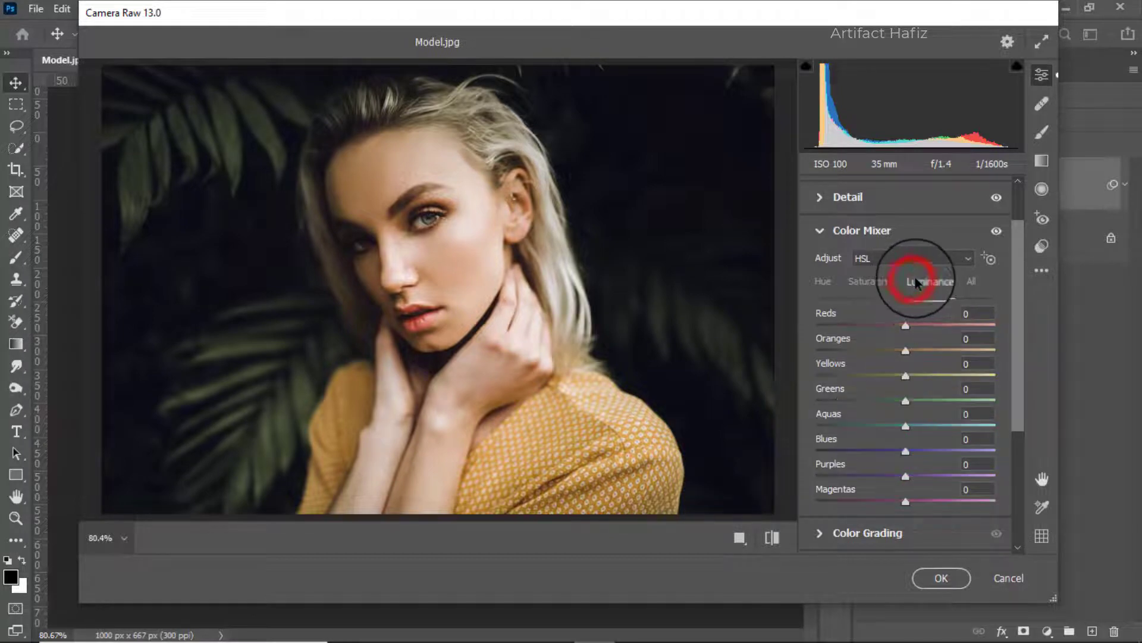
left_click_drag(905, 400, 997, 402)
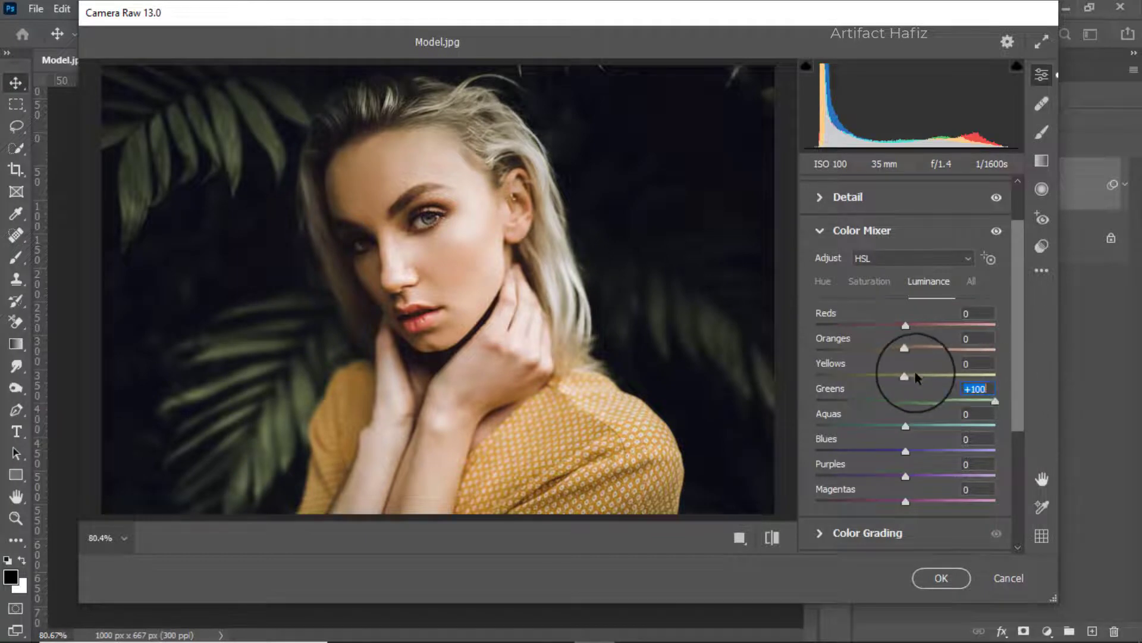
left_click_drag(939, 377, 872, 380)
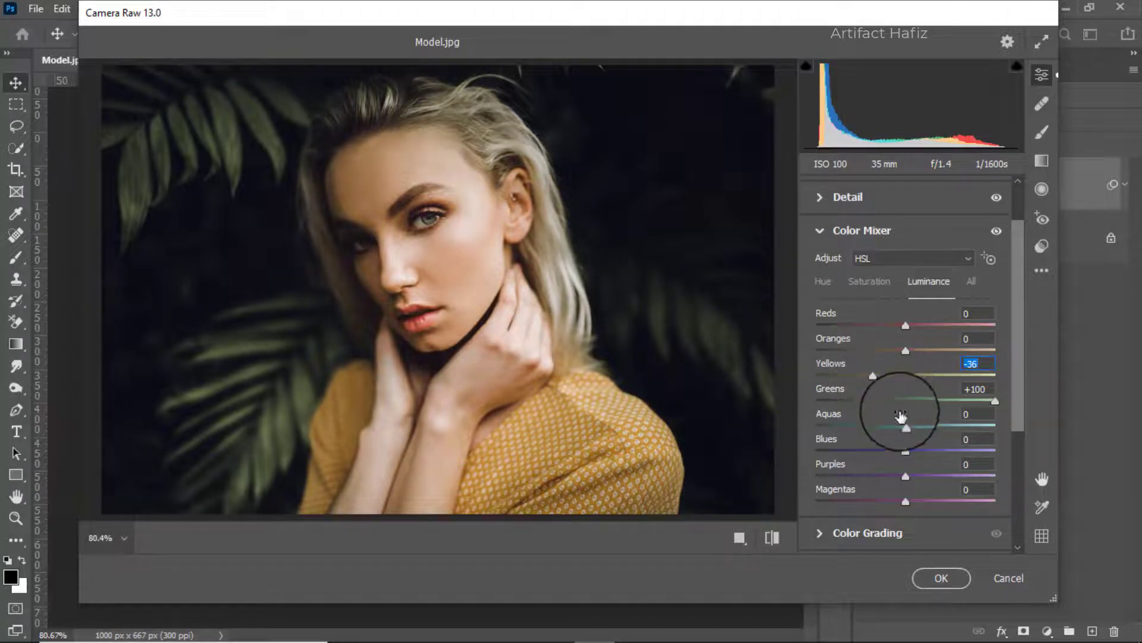
Set the Color Mixer hue of Aquas to -33 and Blues to -42
left_click_drag(905, 426, 870, 452)
left_click(821, 284)
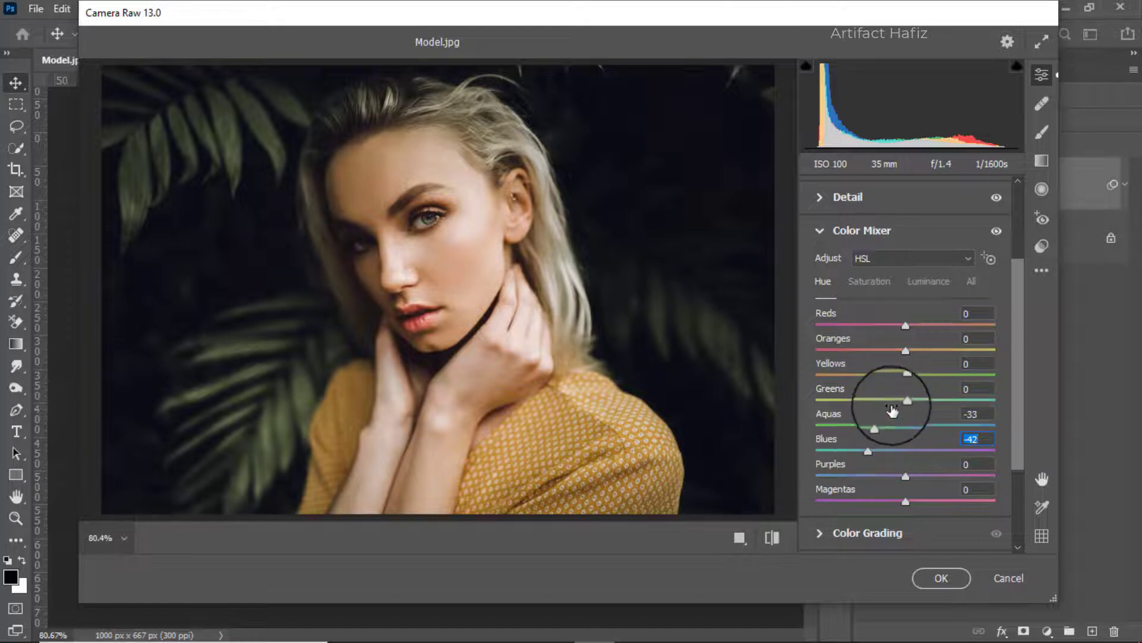
In Color Grading, tint the shadows slightly teal-green and the highlights orange at saturation 9
scroll(886, 387, "down", 3)
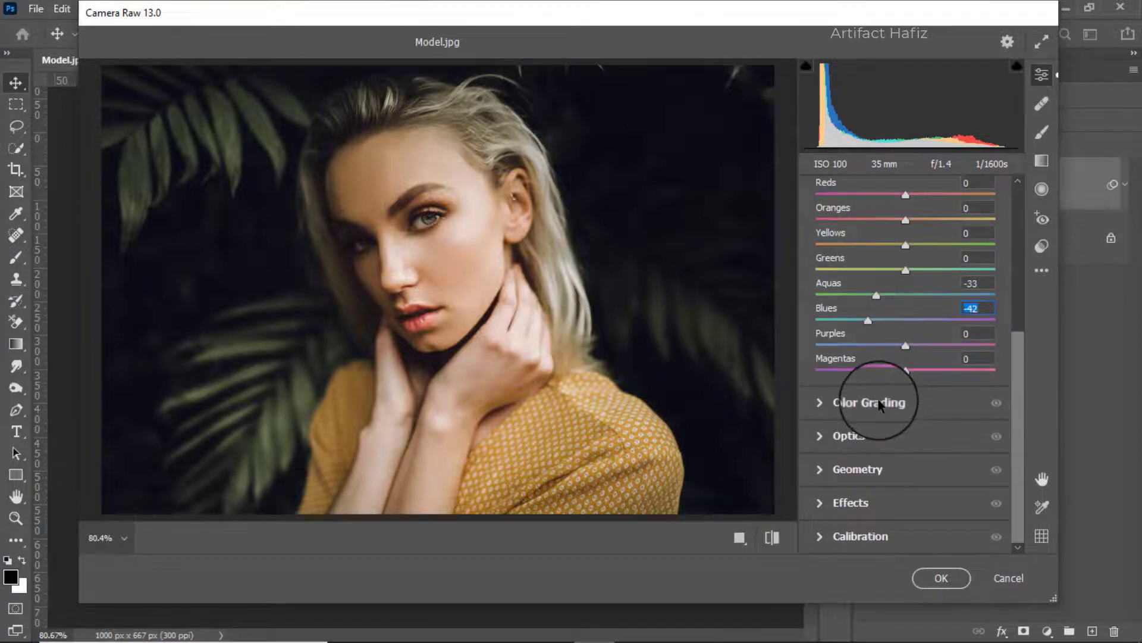
left_click(880, 403)
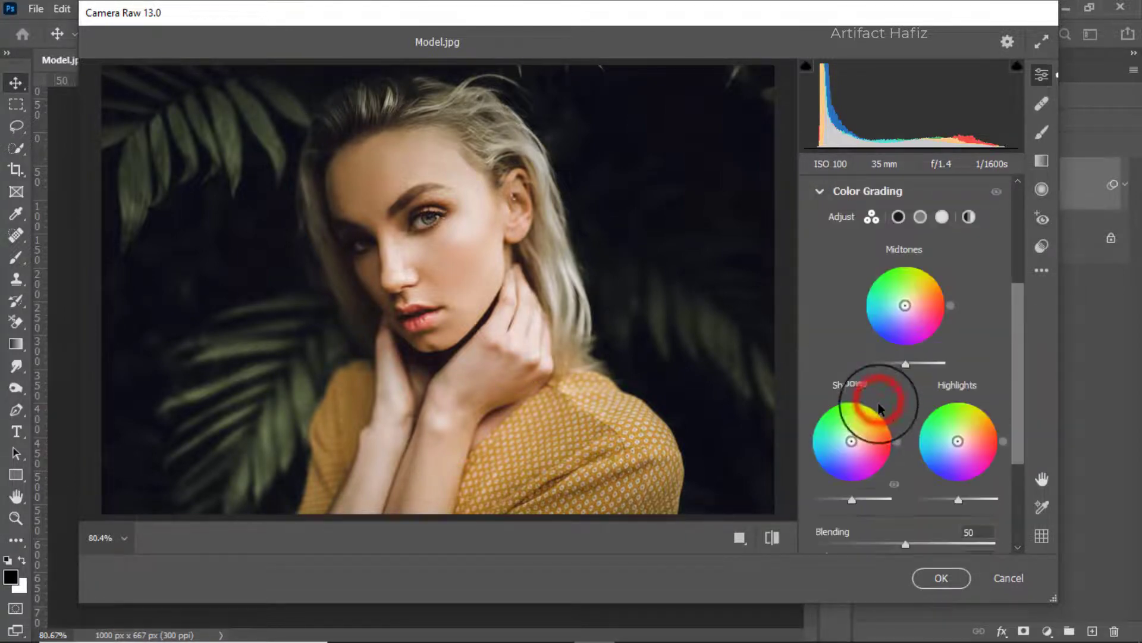
mouse_move(857, 443)
left_mouse_down()
mouse_move(806, 452)
mouse_move(824, 399)
mouse_move(801, 462)
mouse_move(811, 371)
mouse_move(798, 454)
mouse_move(805, 505)
mouse_move(780, 374)
mouse_move(765, 401)
left_mouse_up()
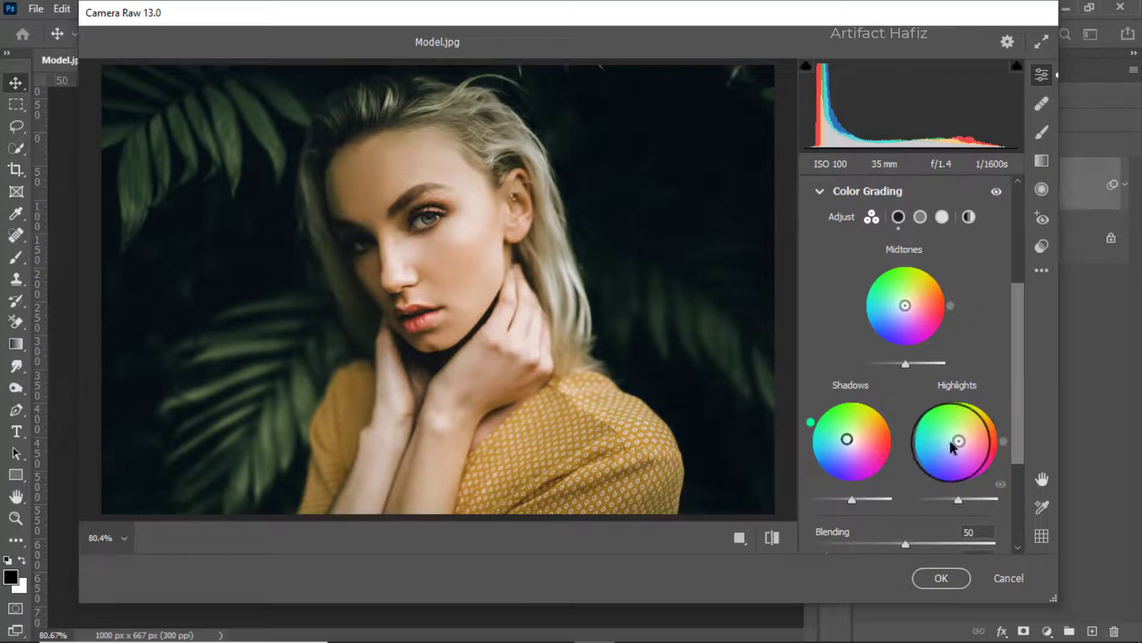
left_click_drag(956, 441, 958, 437)
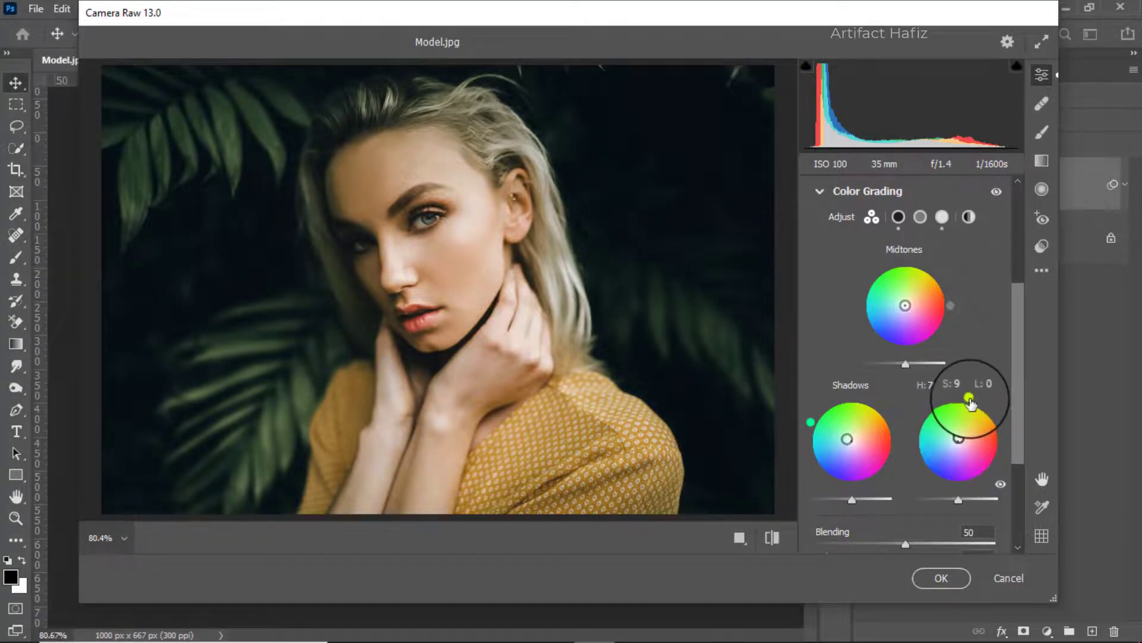
mouse_move(969, 396)
left_mouse_down()
mouse_move(867, 434)
mouse_move(1049, 398)
left_mouse_up()
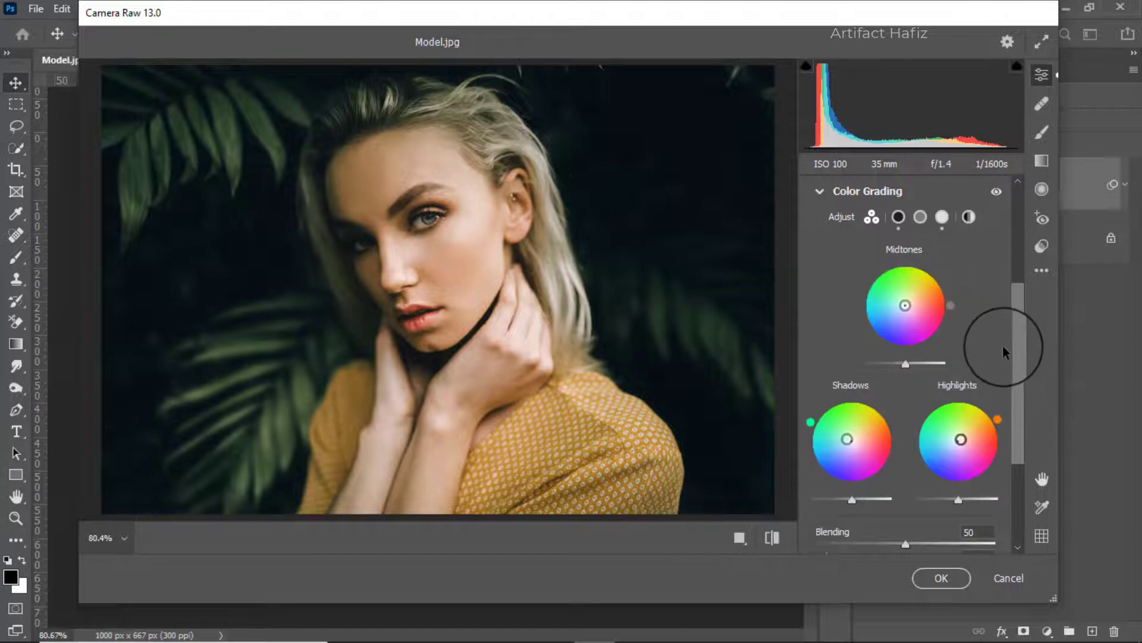
In Calibration, set the primary saturation to Red -28, Green +34 and Blue -9, and apply the Camera Raw filter
scroll(948, 408, "down", 4)
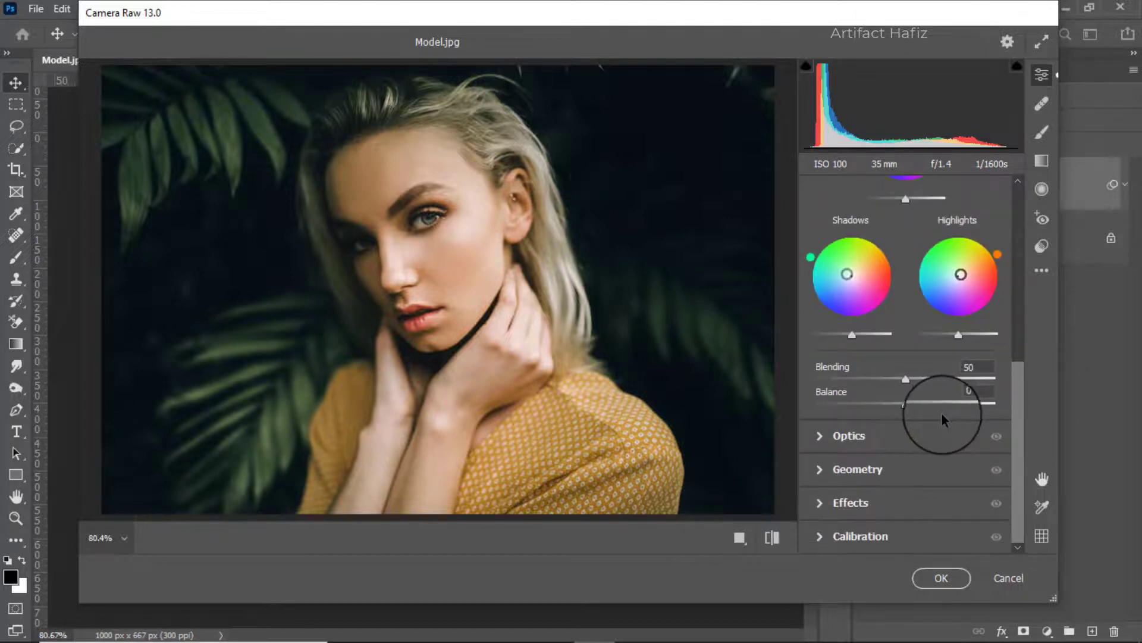
scroll(942, 413, "up", 1)
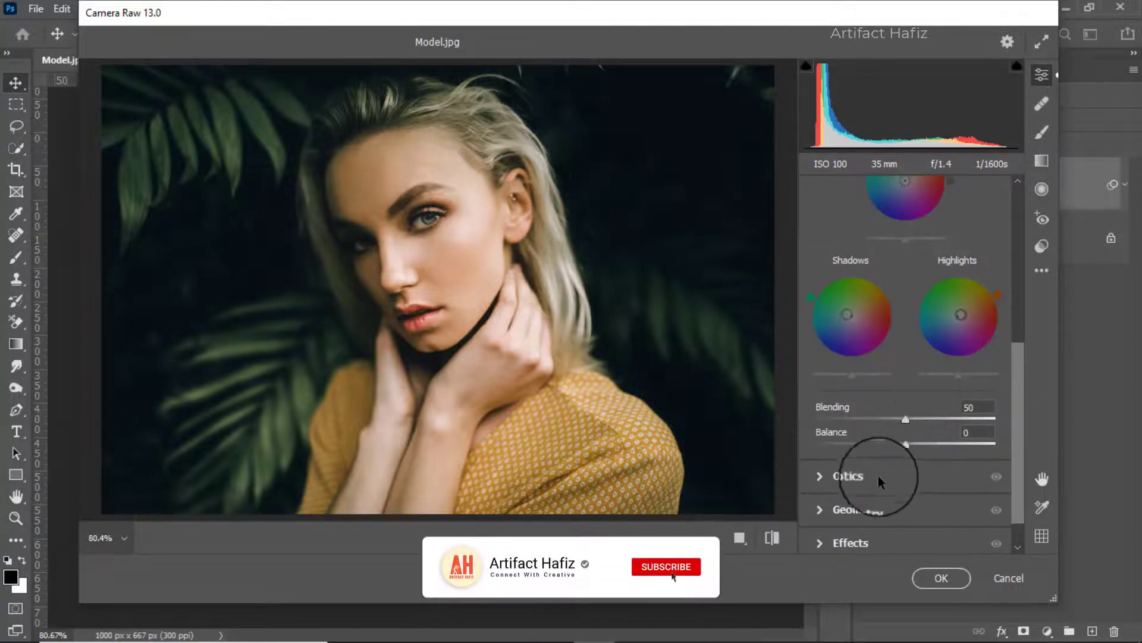
scroll(857, 539, "down", 1)
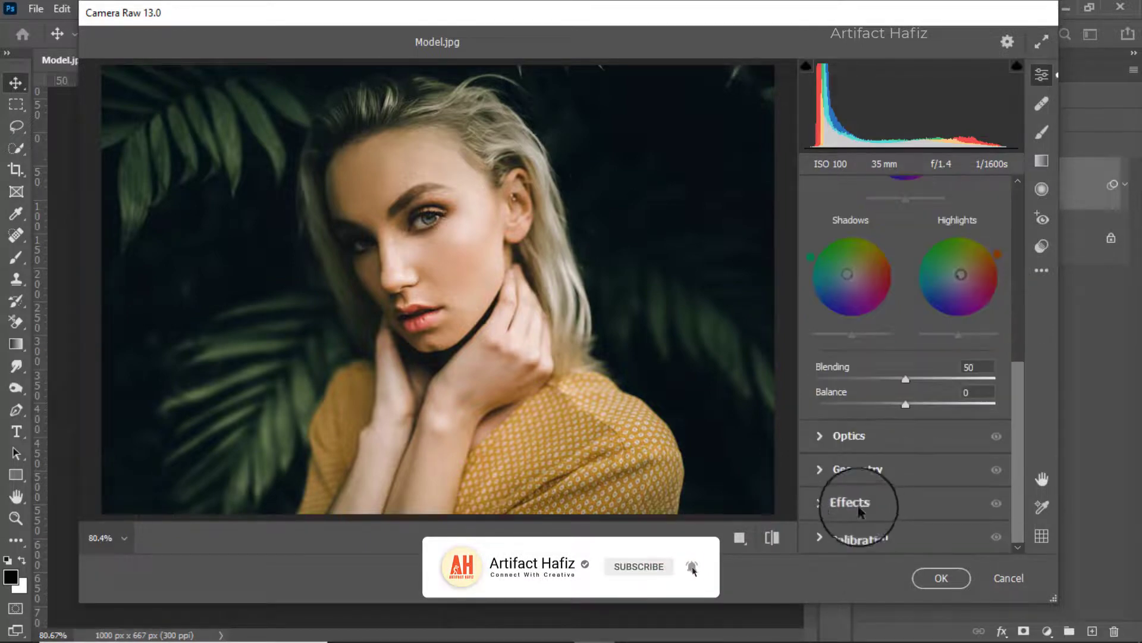
left_click(850, 538)
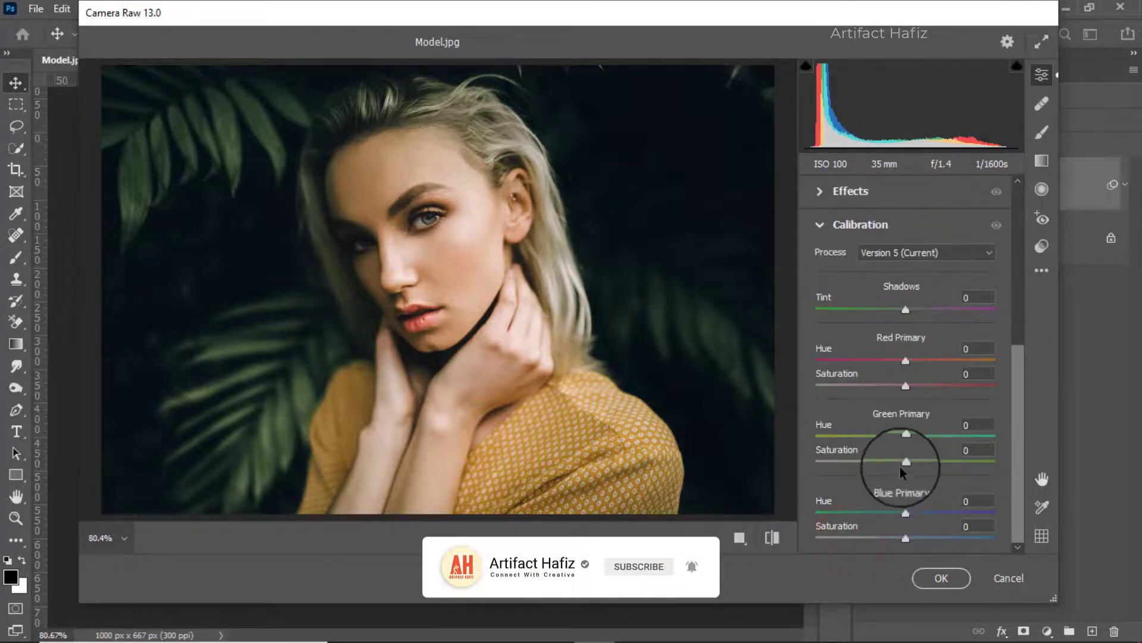
left_click_drag(906, 462, 929, 462)
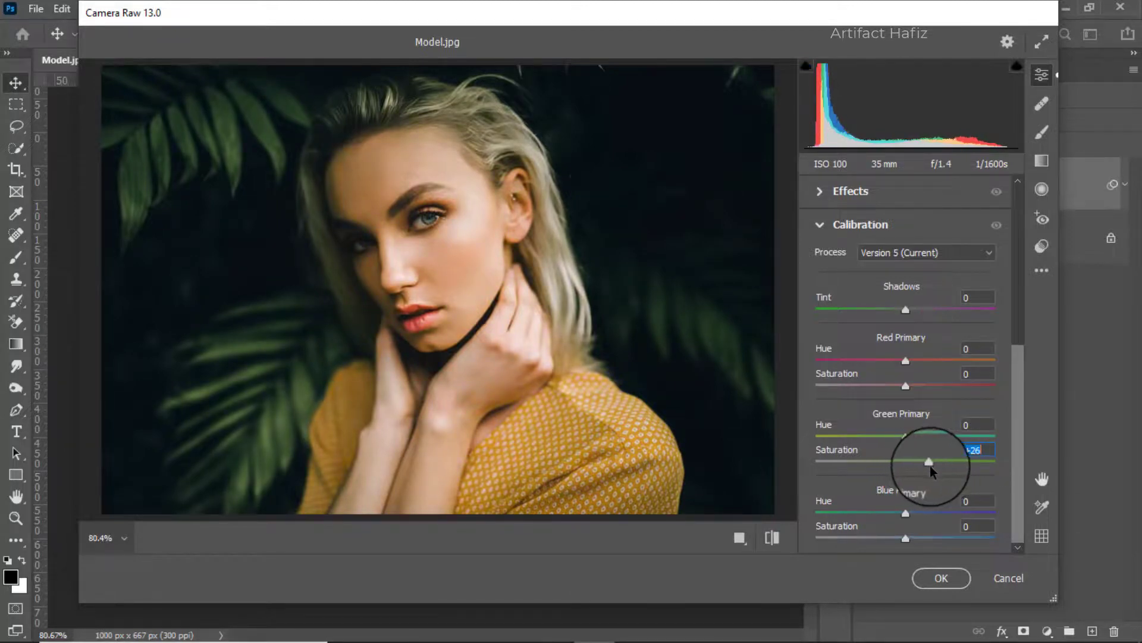
left_click_drag(906, 383, 873, 387)
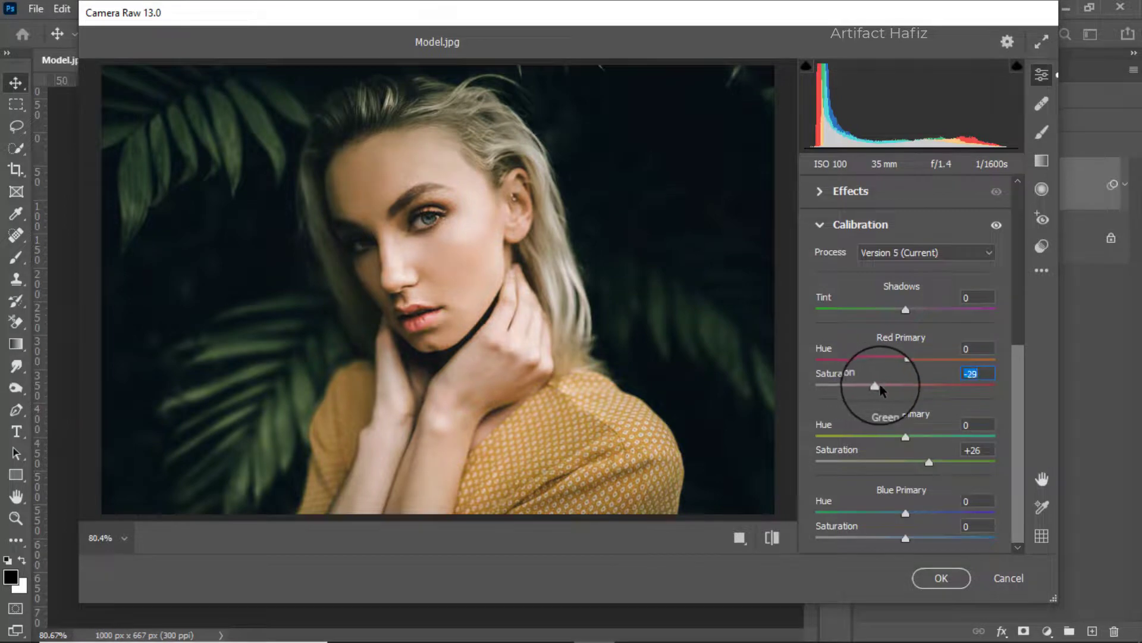
mouse_move(905, 538)
left_mouse_down()
mouse_move(873, 541)
mouse_move(894, 541)
left_mouse_up()
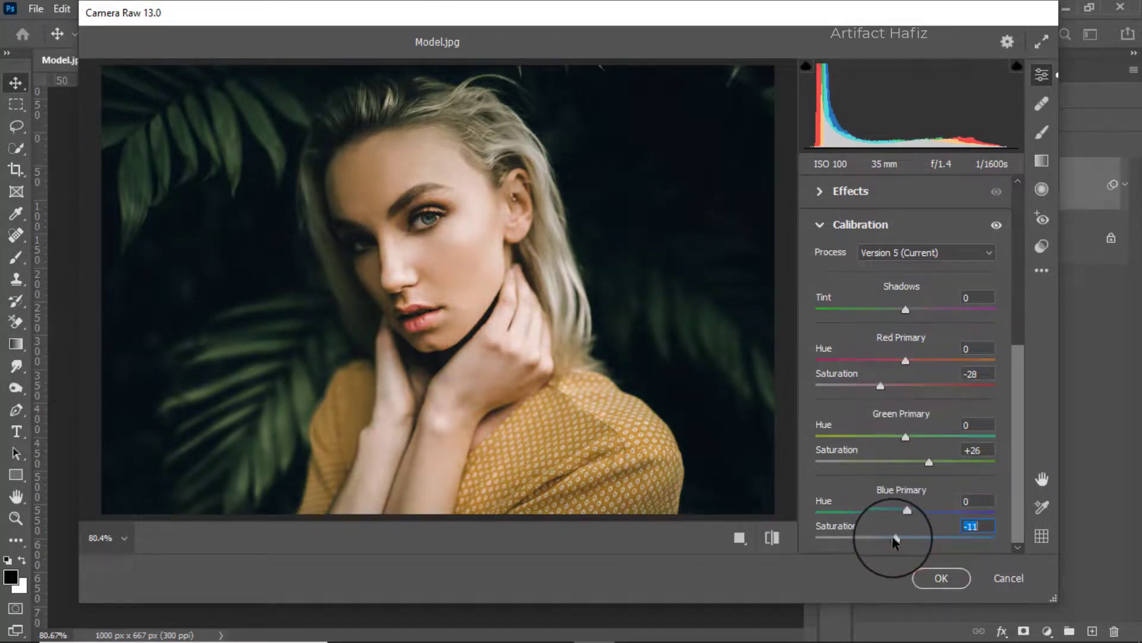
mouse_move(929, 462)
left_mouse_down()
mouse_move(947, 467)
mouse_move(934, 465)
left_mouse_up()
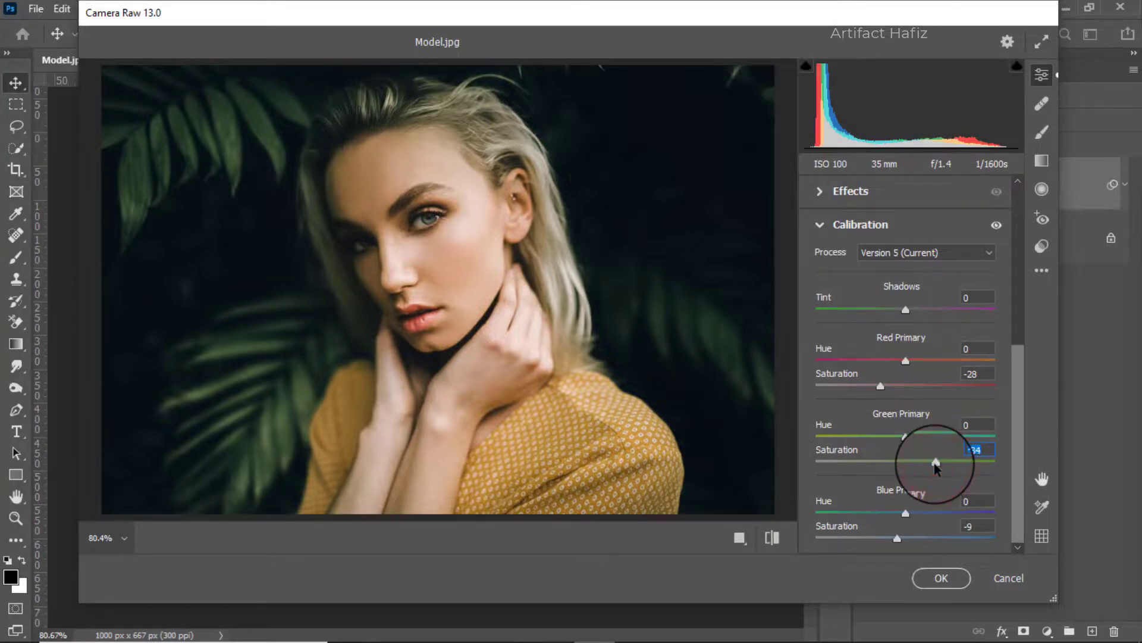
left_click(937, 577)
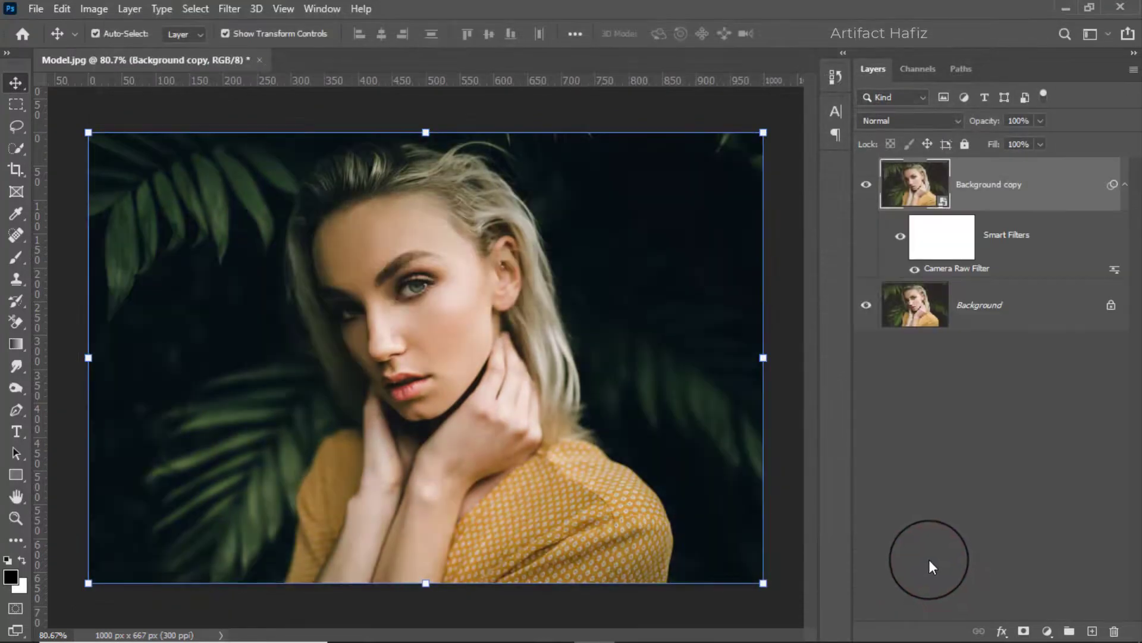
Hide and show the Background copy layer to compare the portrait before and after grading, leaving the layer shown
left_click(866, 188)
left_click(866, 188)
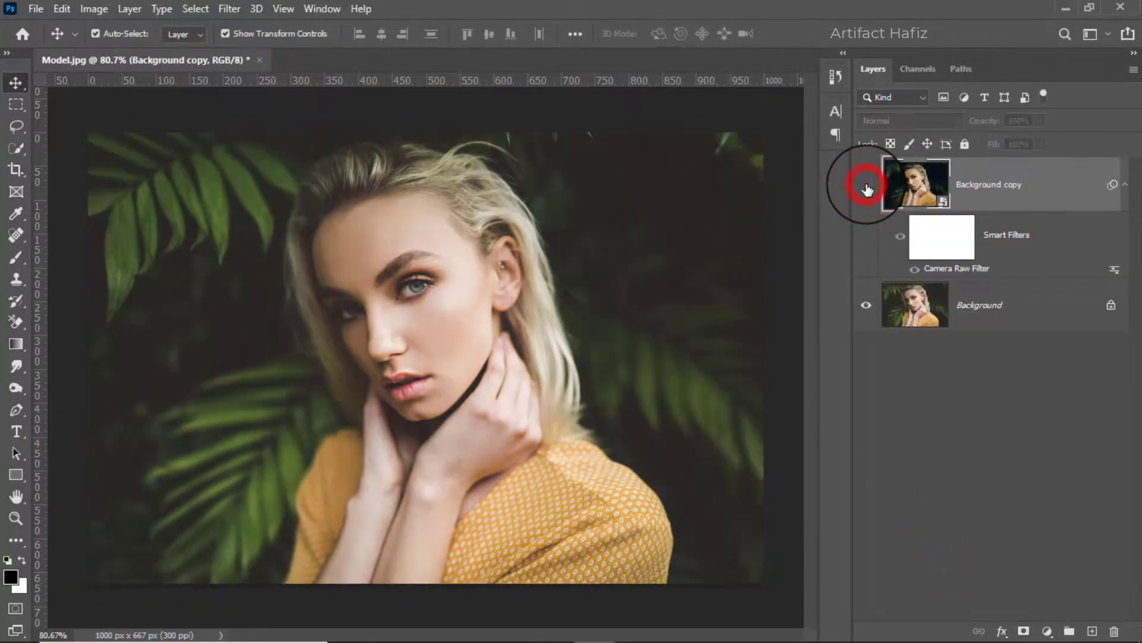
left_click(866, 188)
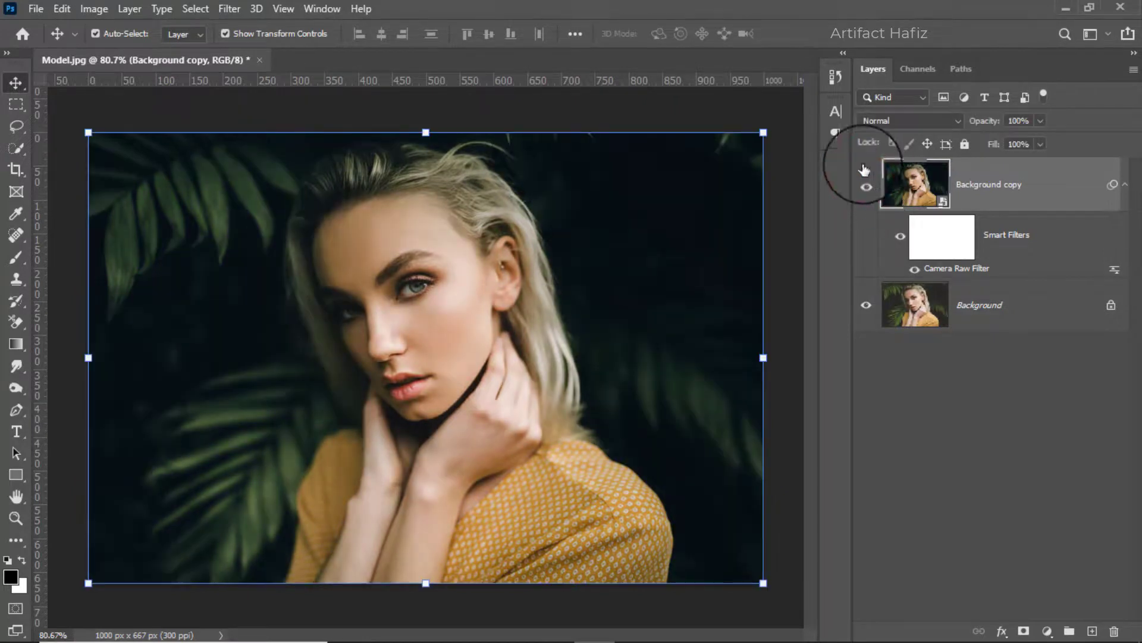